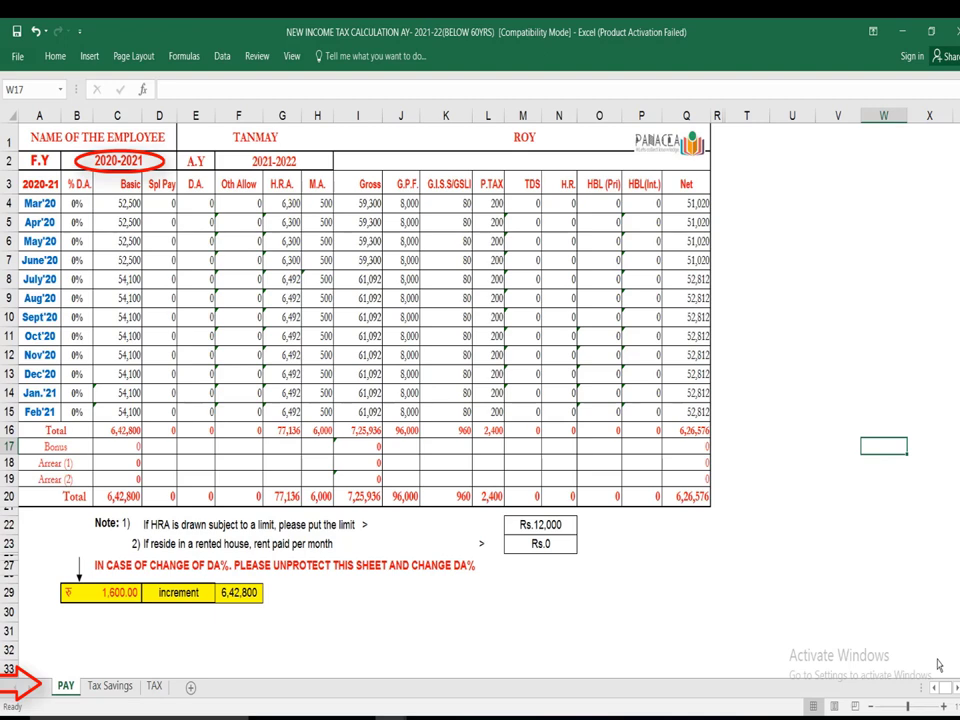
Switch from the pay sheet to the Tax Savings form and review its items from personal details to the 80U handicap entry.
click(937, 658)
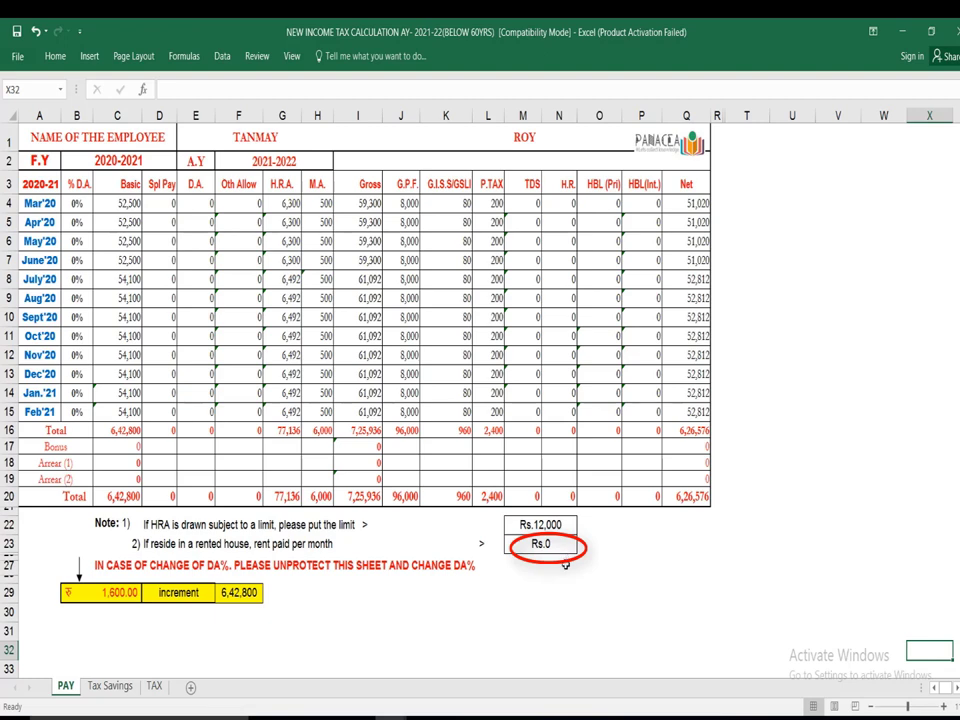
click(118, 692)
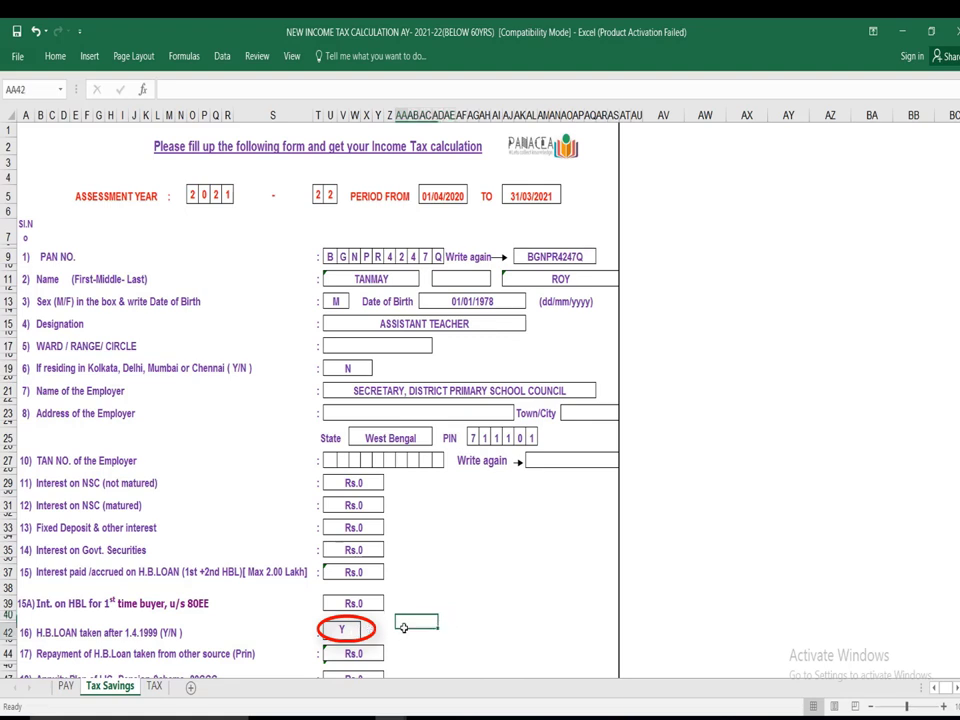
key(Down)
key(Down)
key(Down)
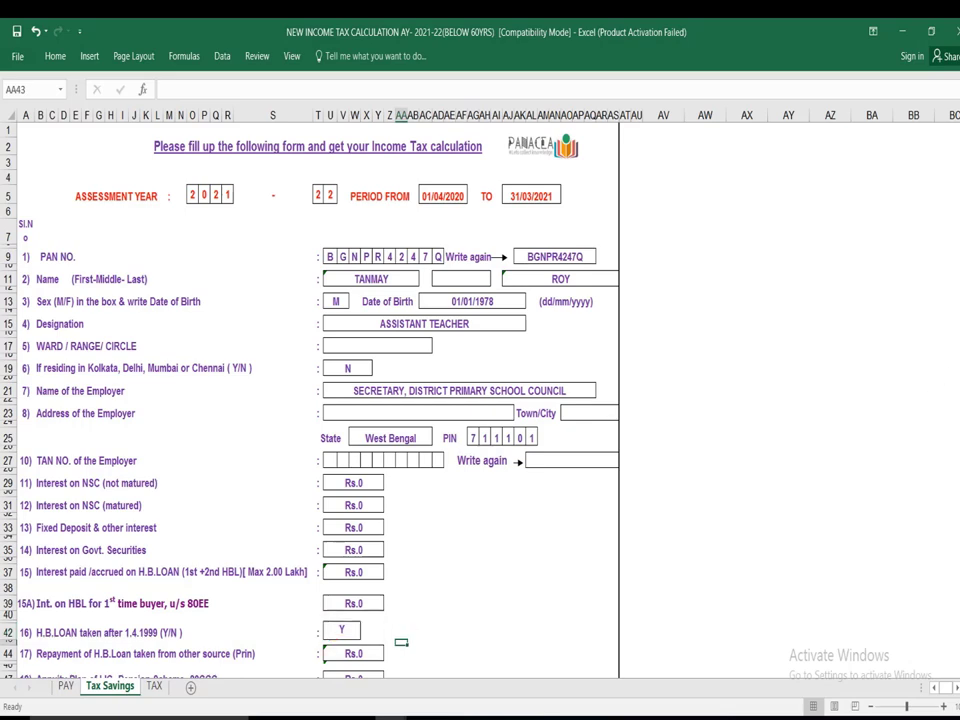
scroll(310, 400, down, 3)
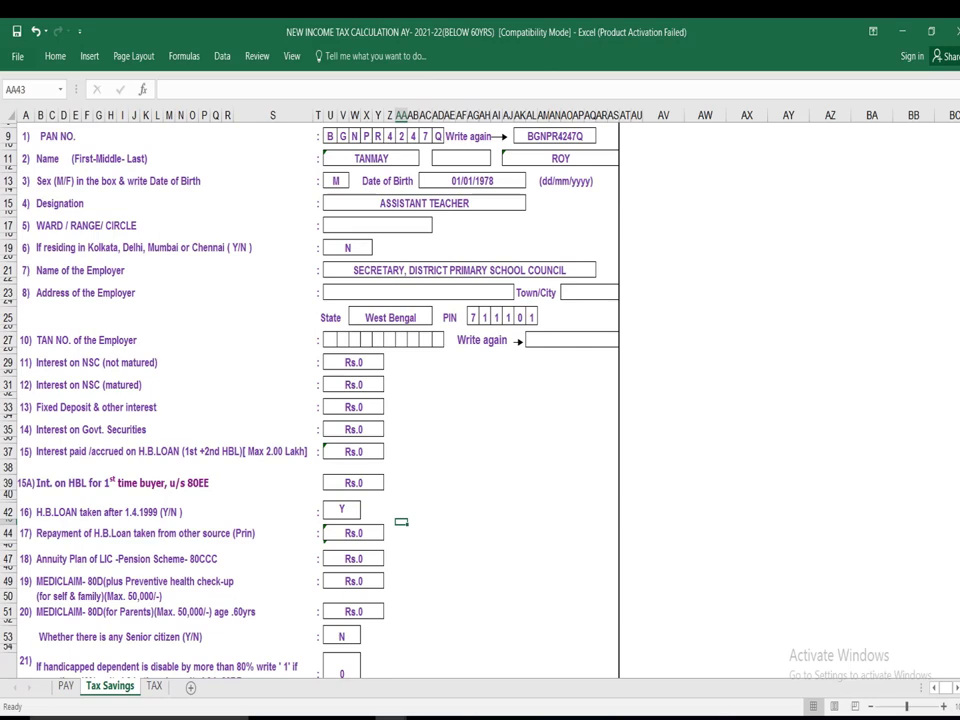
scroll(310, 400, down, 1)
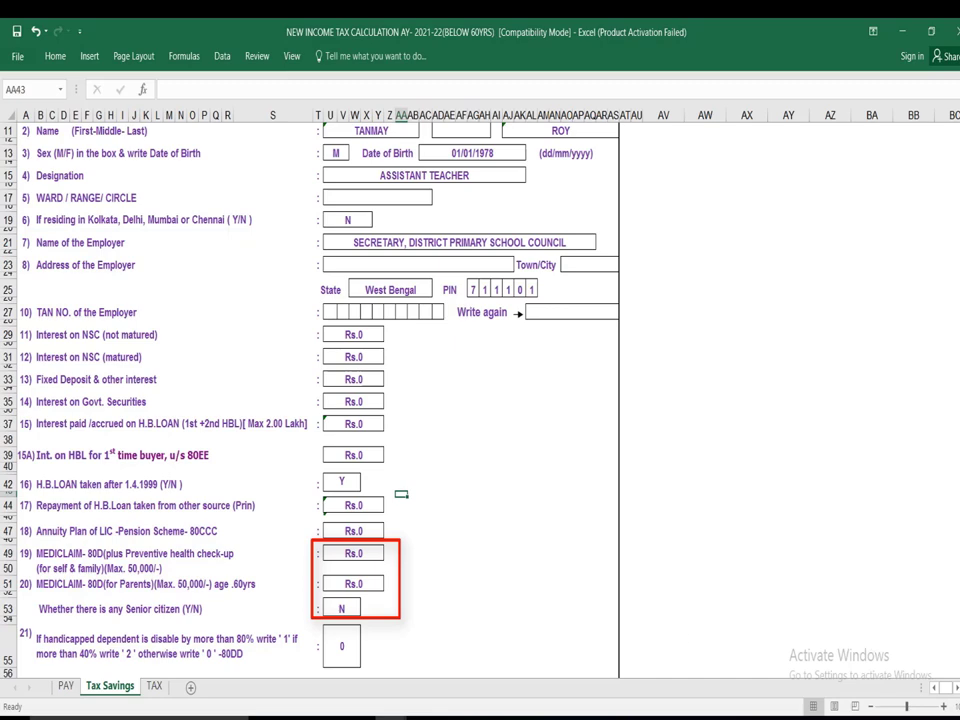
scroll(300, 400, down, 1)
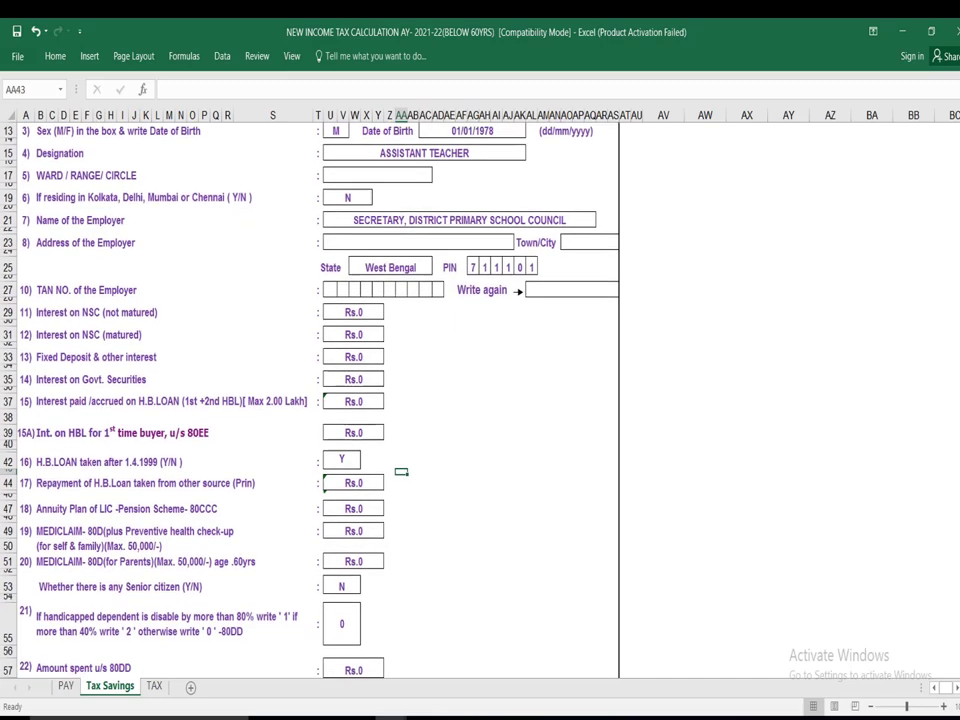
scroll(300, 400, down, 1)
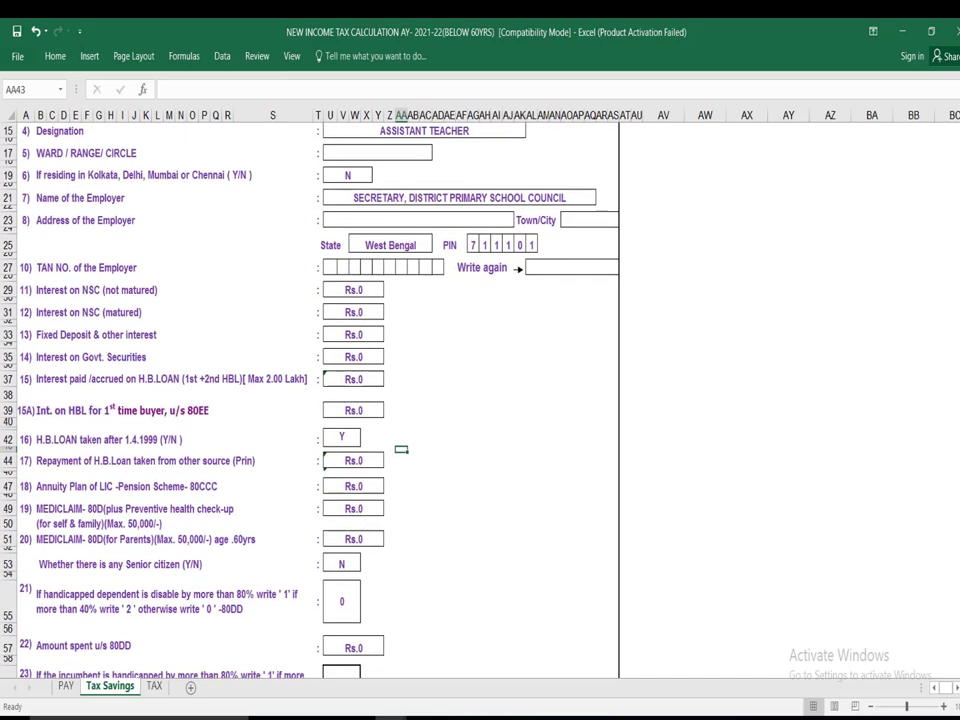
Review the Tax Savings items from amount spent u/s 80U through PPF, LIC and NSC/ELSS to royalty received.
scroll(300, 400, down, 3)
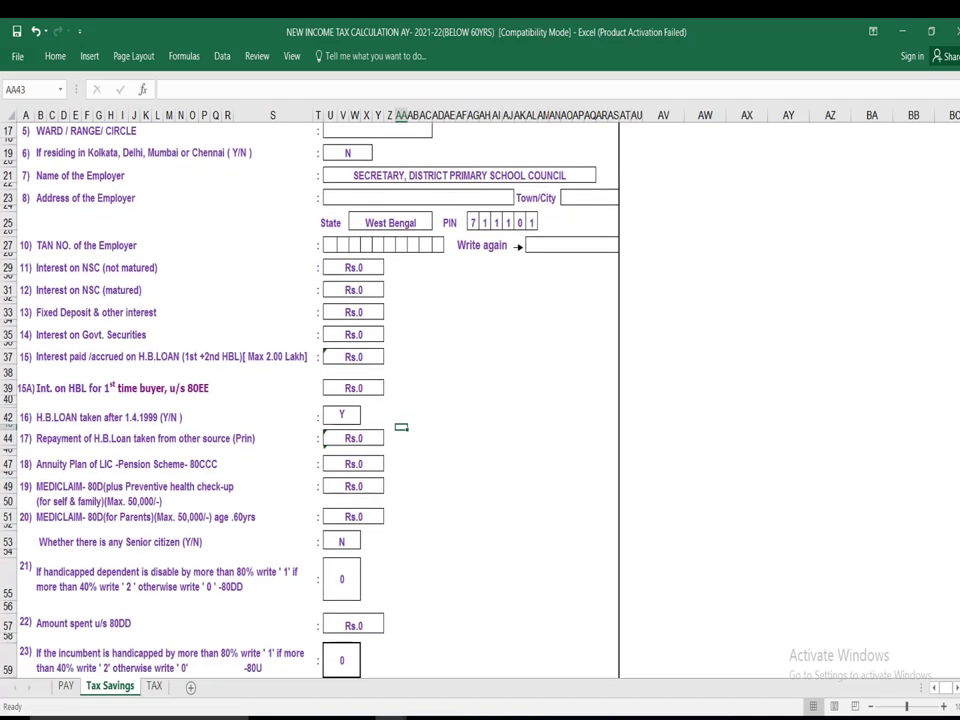
scroll(300, 400, down, 2)
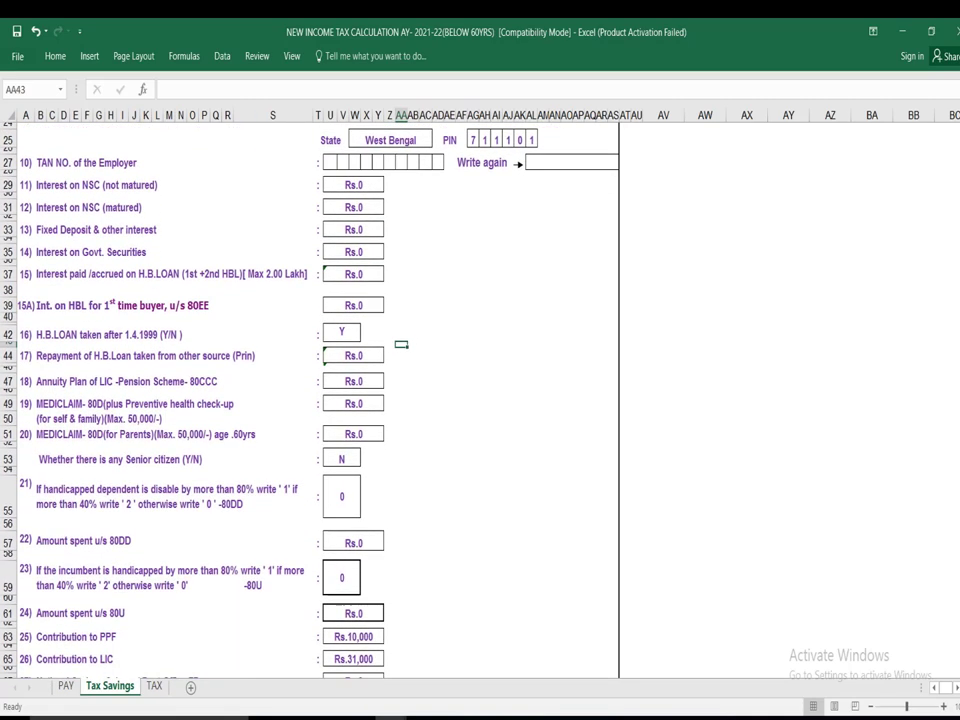
scroll(300, 400, down, 1)
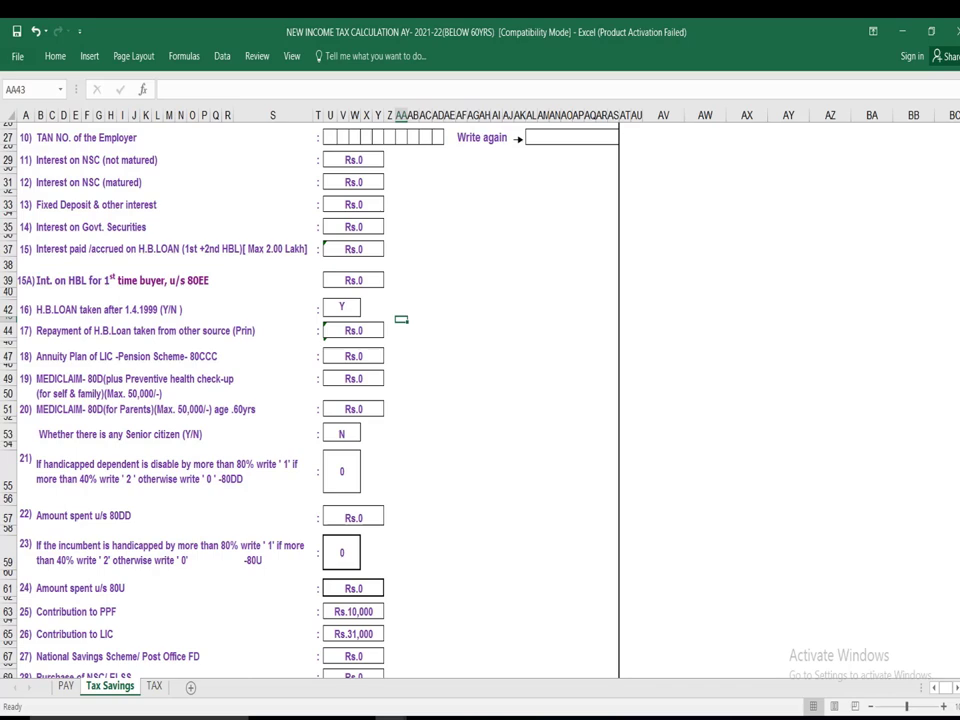
scroll(300, 400, down, 1)
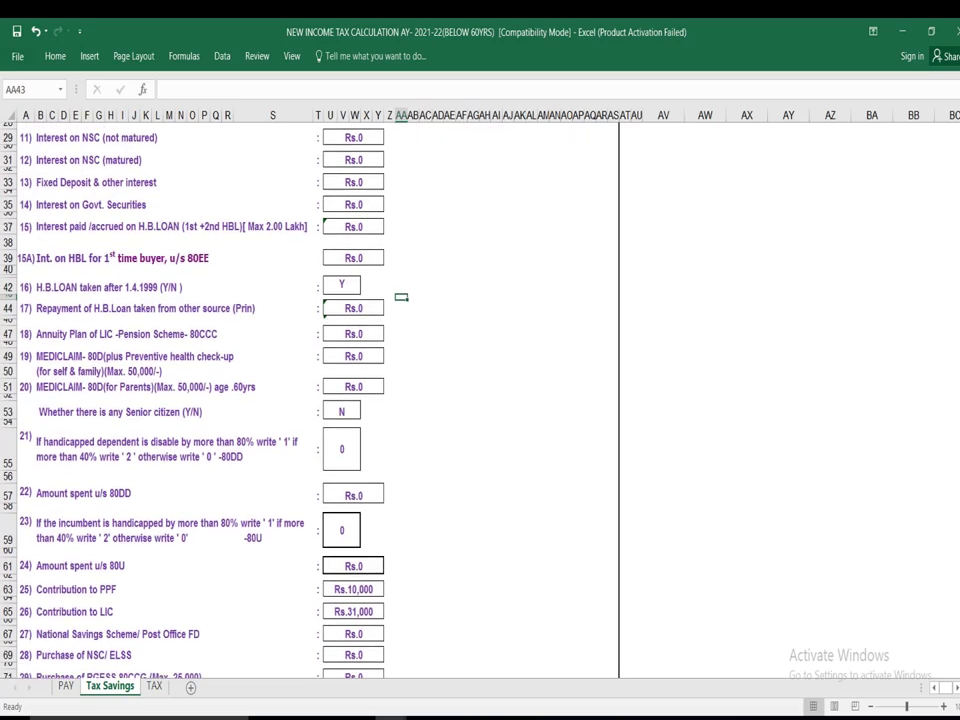
scroll(480, 400, down, 1)
scroll(480, 400, down, 2)
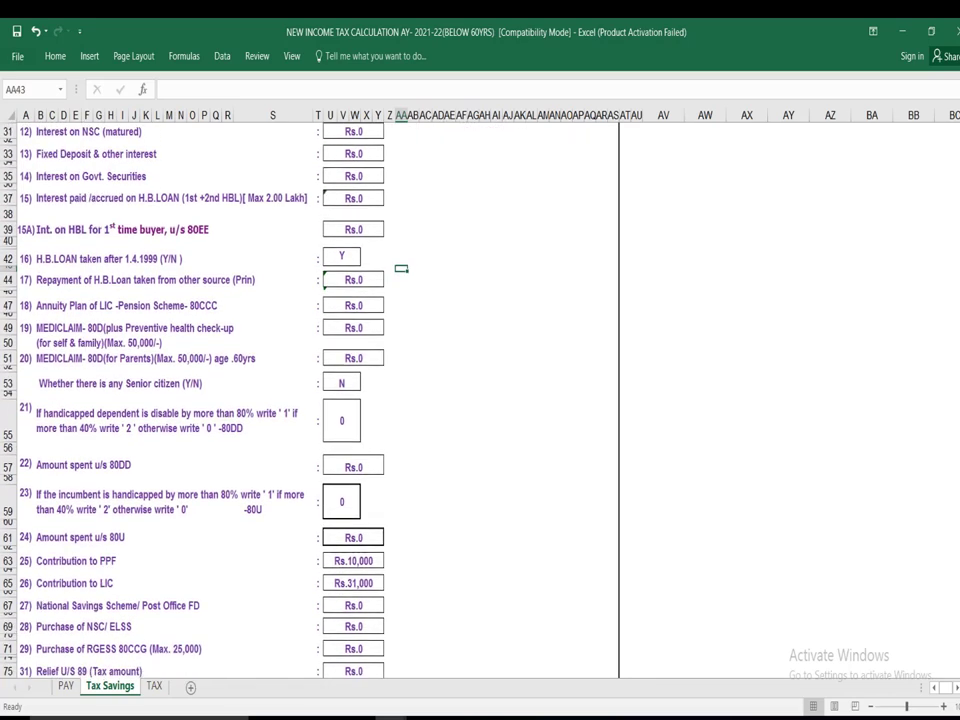
scroll(480, 400, down, 3)
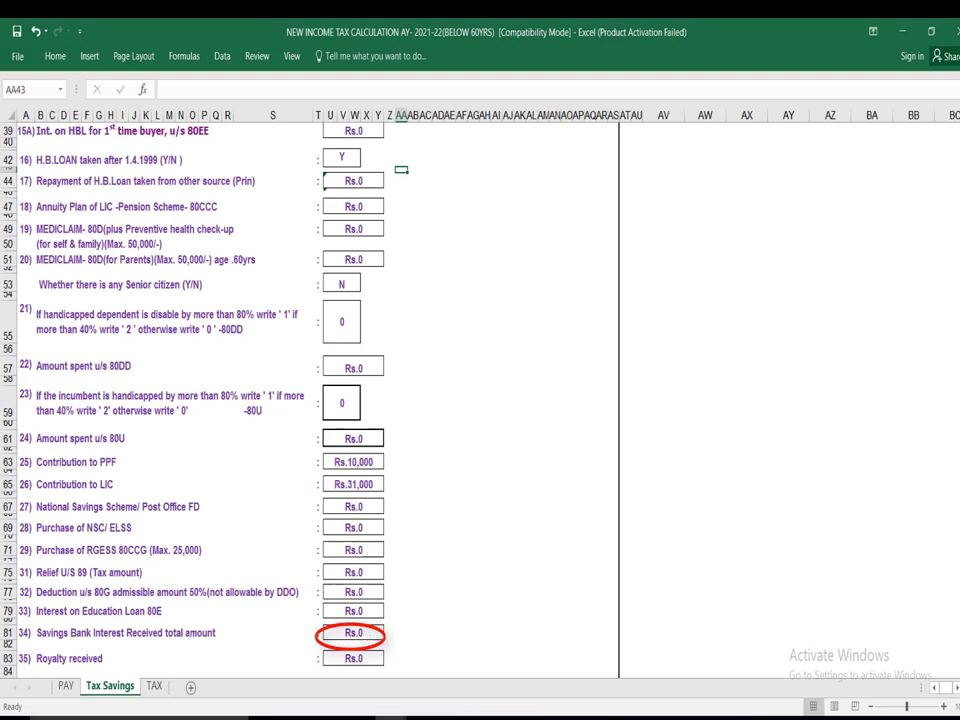
Review the last Tax Savings items, from 80DDB and N.P.S shares to tuition fees and electric vehicle loan interest.
scroll(300, 400, down, 2)
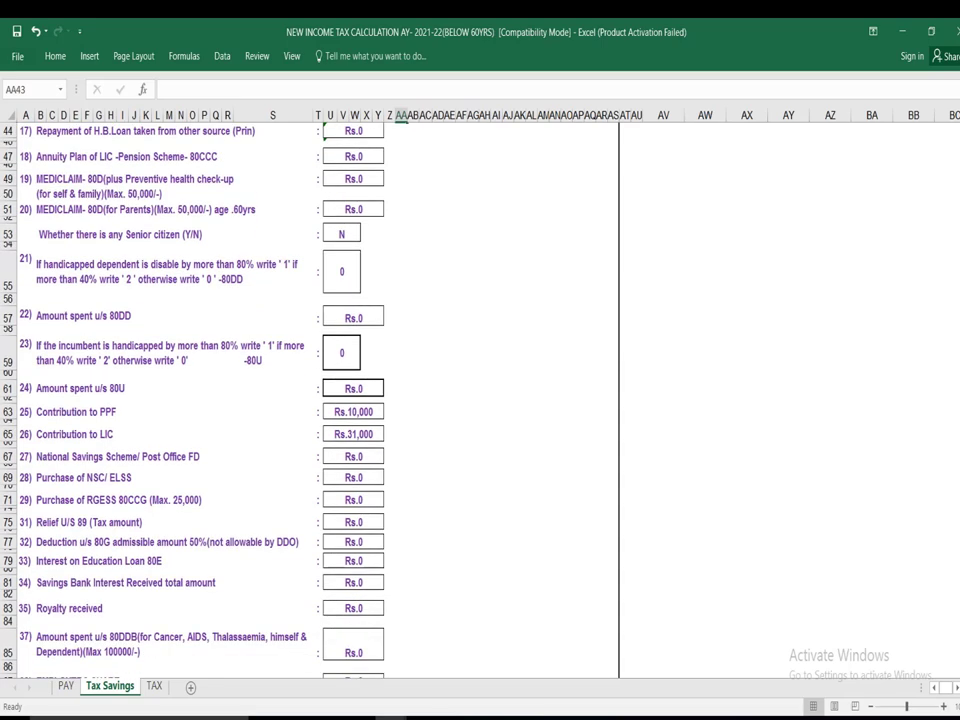
scroll(300, 400, down, 1)
scroll(300, 400, down, 1)
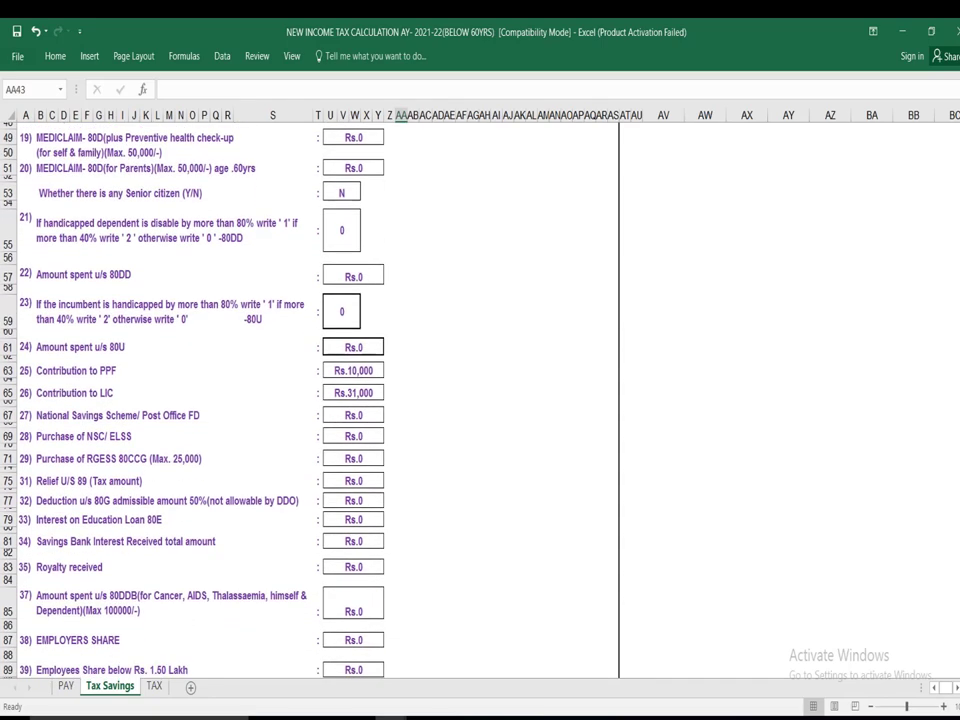
scroll(300, 400, down, 1)
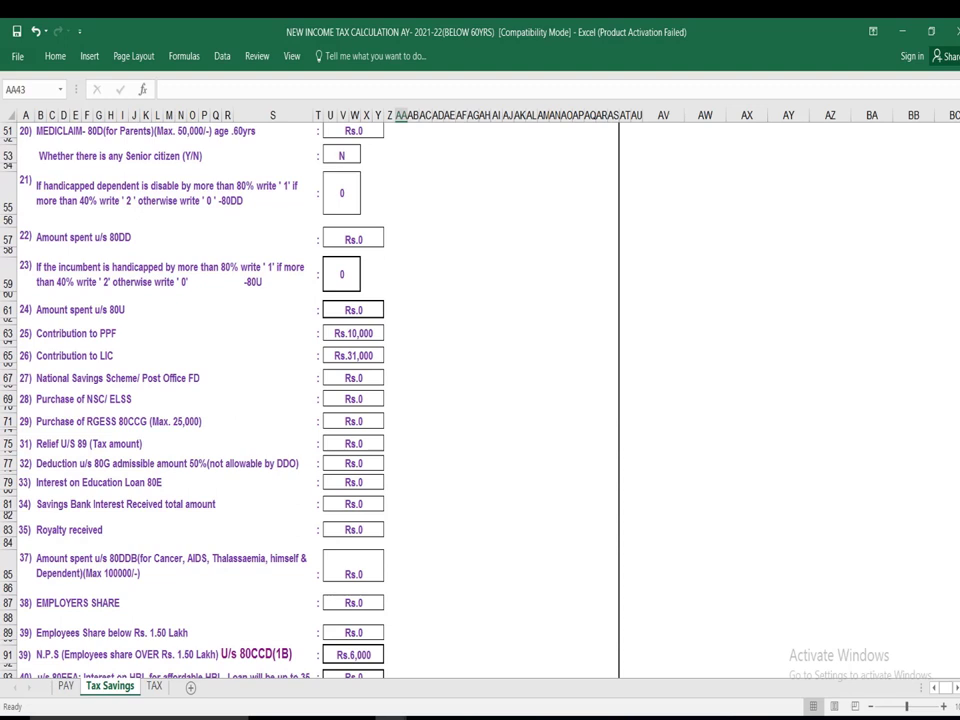
scroll(300, 400, down, 1)
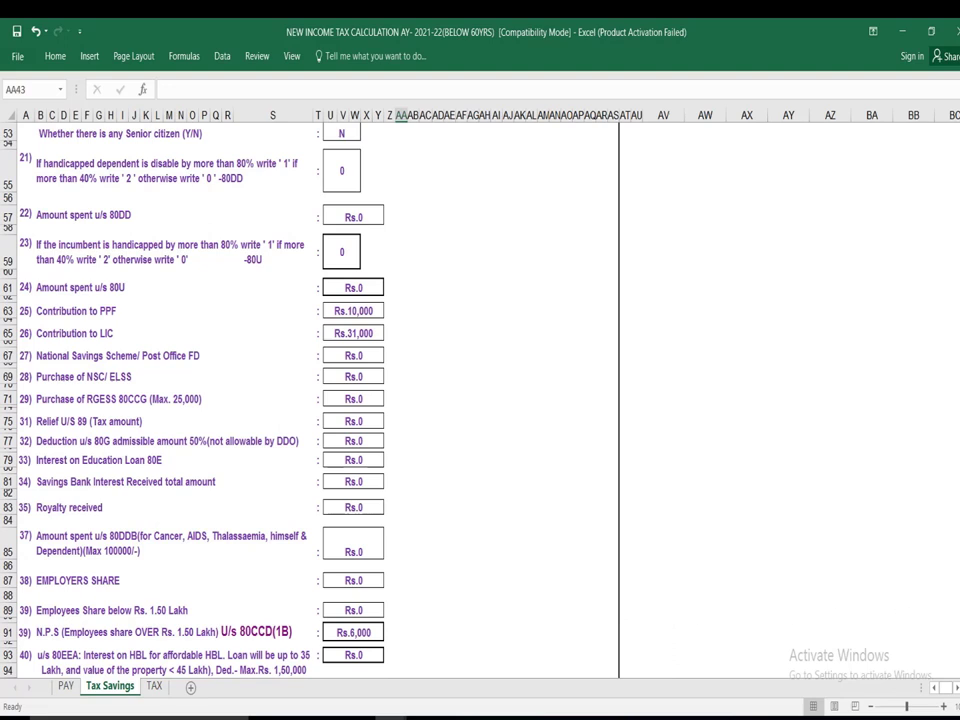
scroll(300, 400, down, 1)
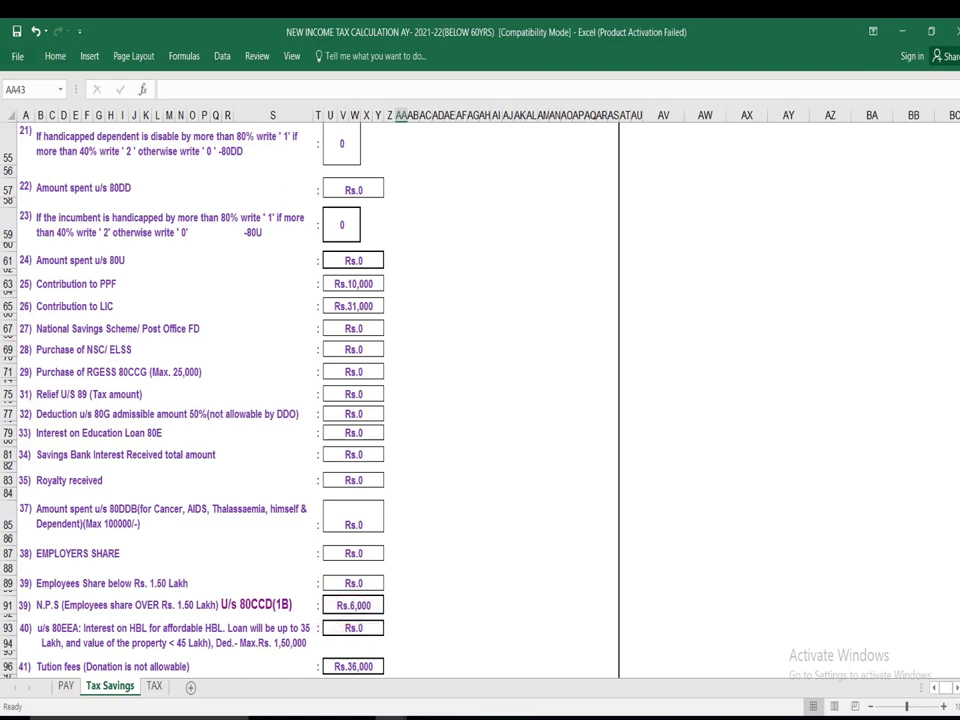
scroll(638, 567, down, 1)
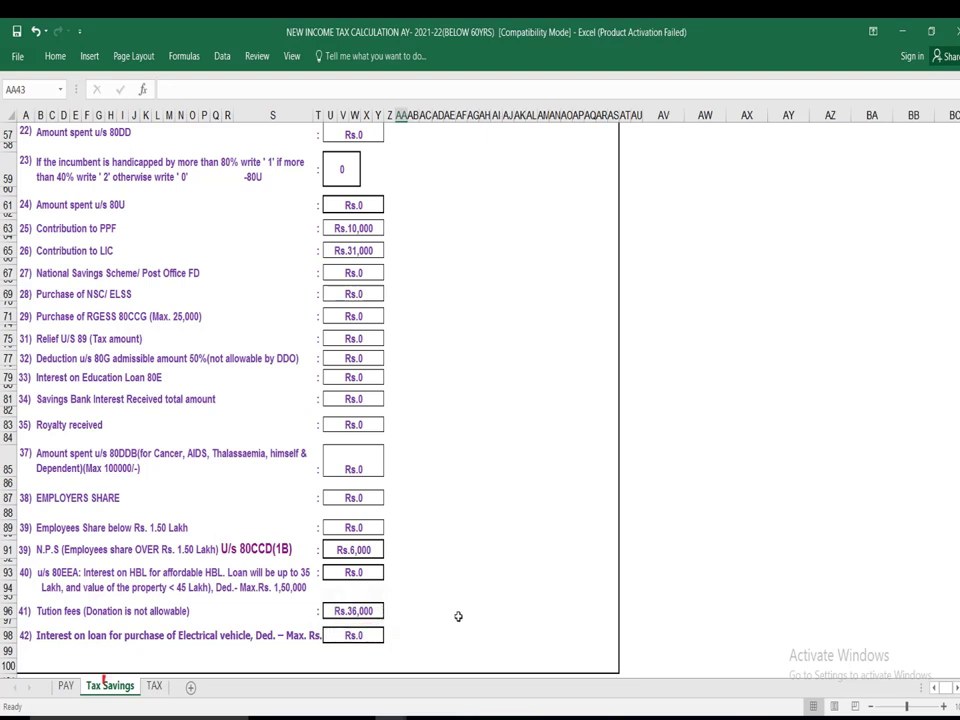
Examine the TAX sheet's income calculations and compare the total tax liability under Option-1 and Option-2.
click(155, 689)
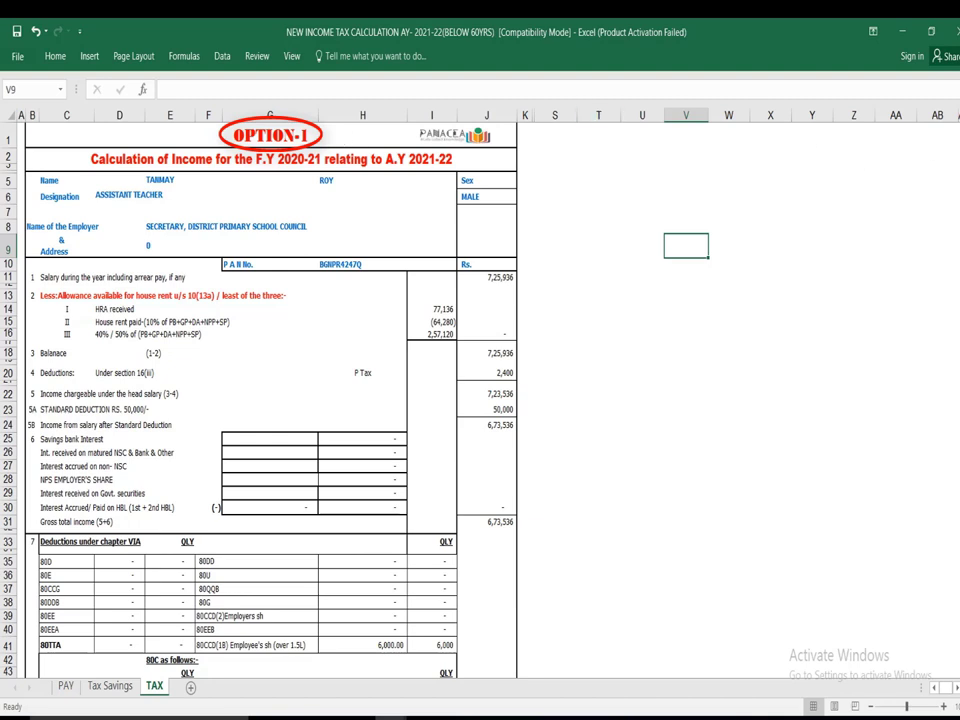
scroll(270, 400, down, 4)
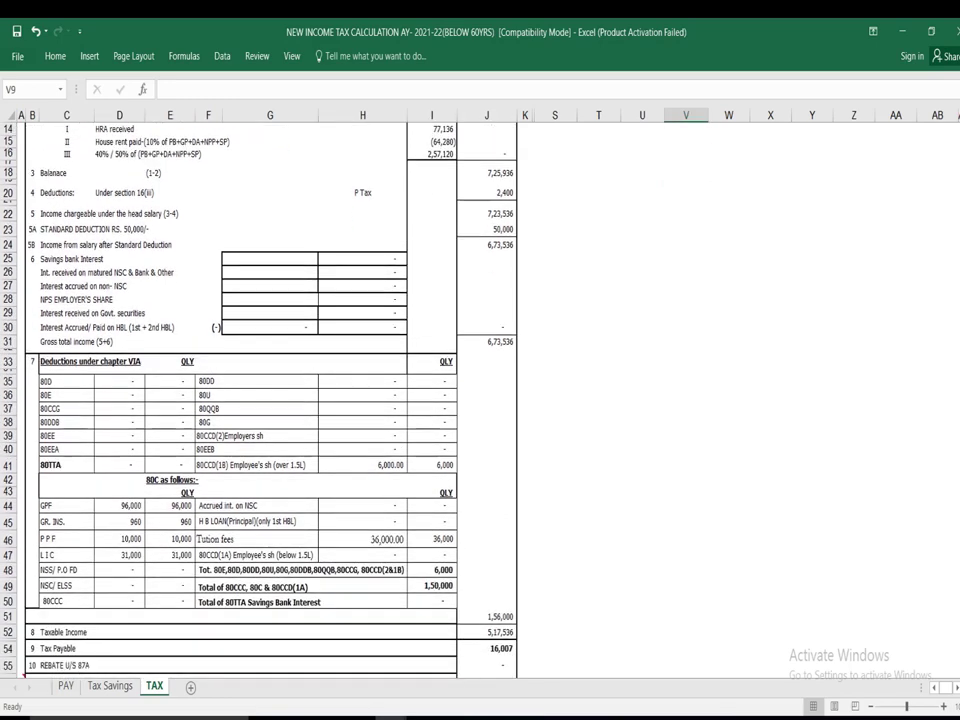
scroll(270, 400, down, 4)
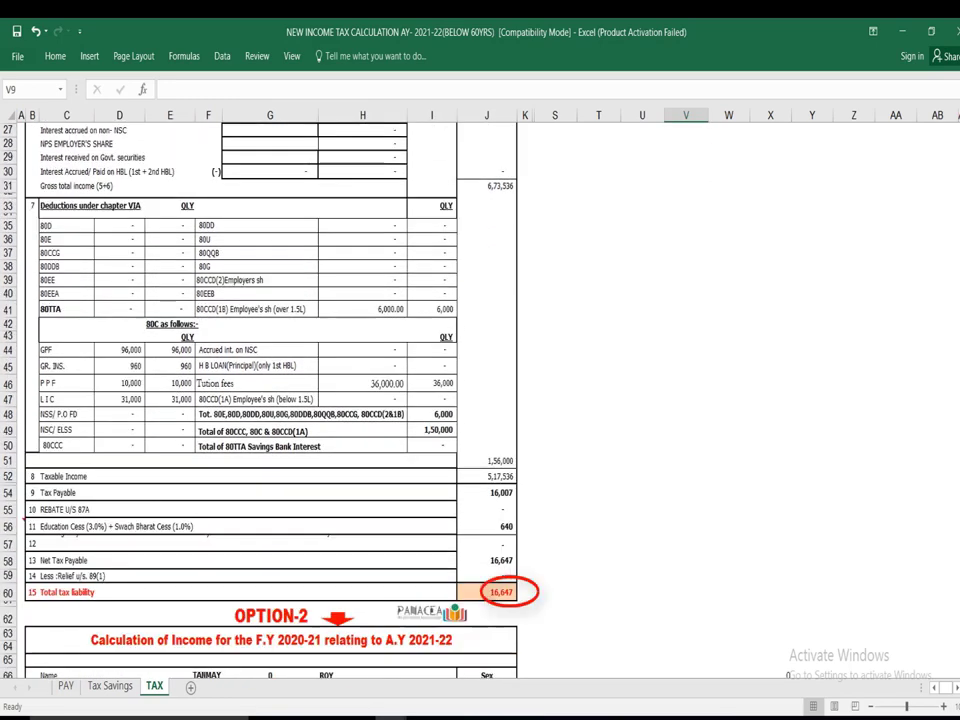
scroll(270, 400, down, 1)
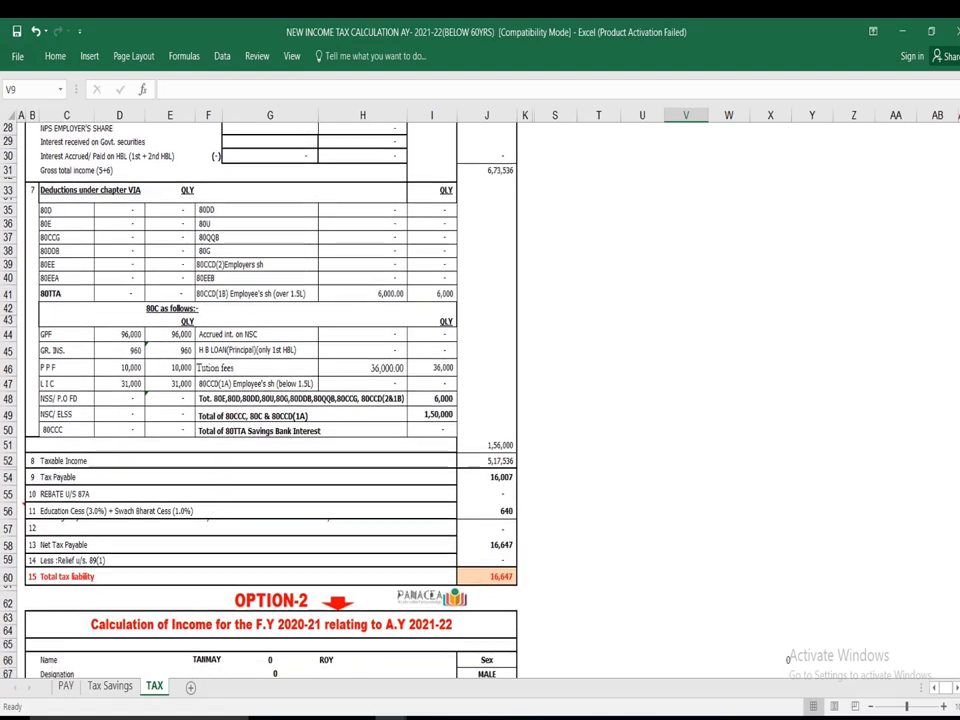
scroll(270, 400, down, 5)
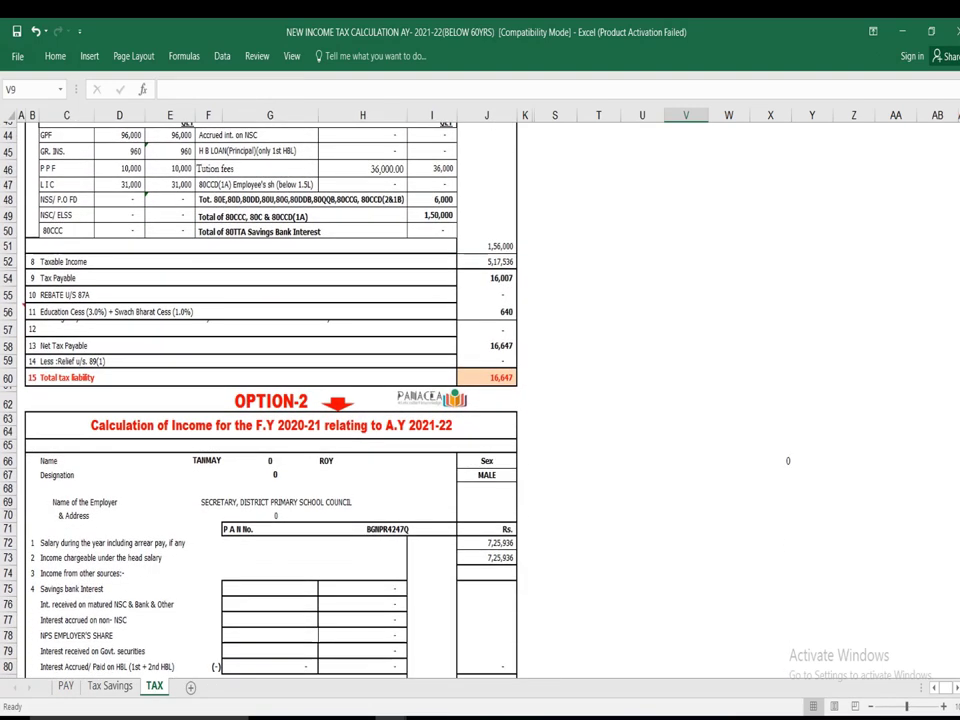
scroll(270, 400, down, 4)
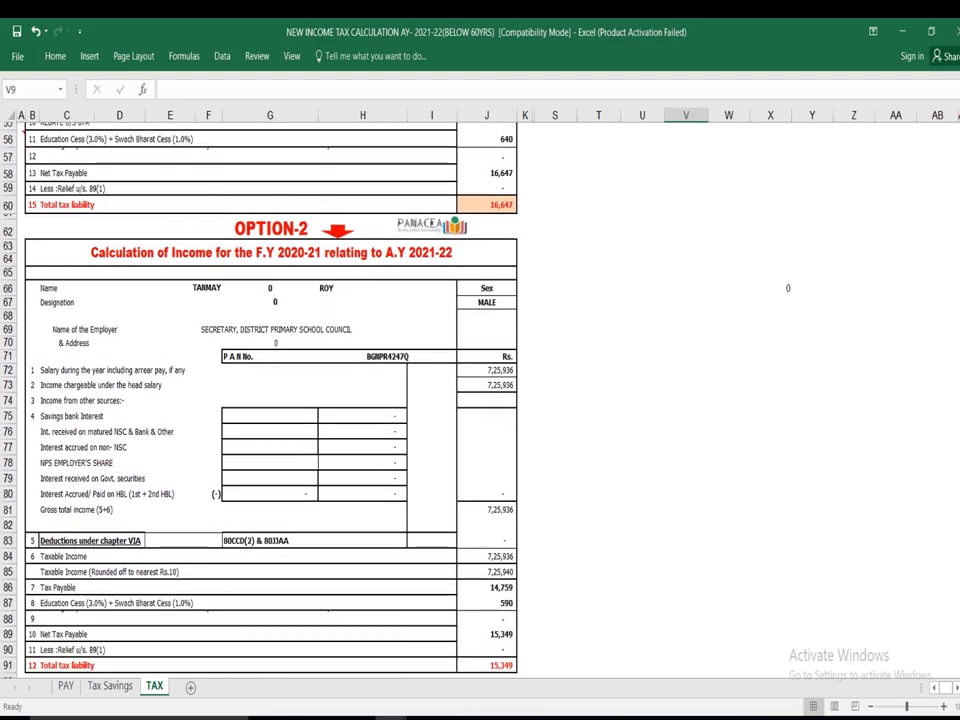
scroll(270, 400, down, 1)
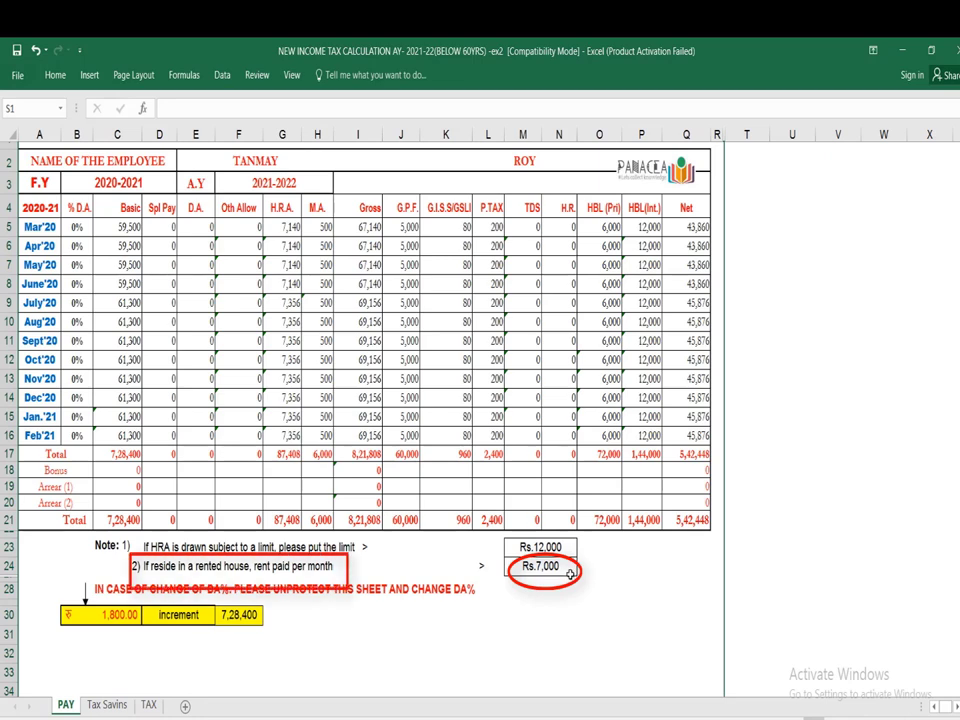
Switch the ex2 workbook to the Tax Savings form and review its home loan interest and principal repayment entries.
click(120, 709)
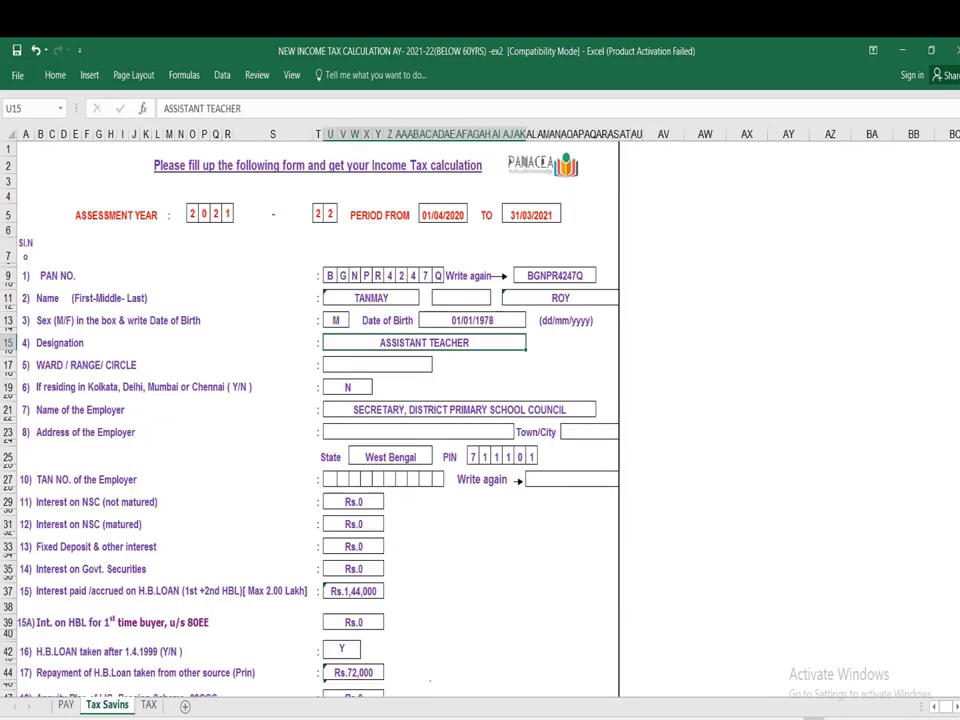
drag(957, 299, 957, 307)
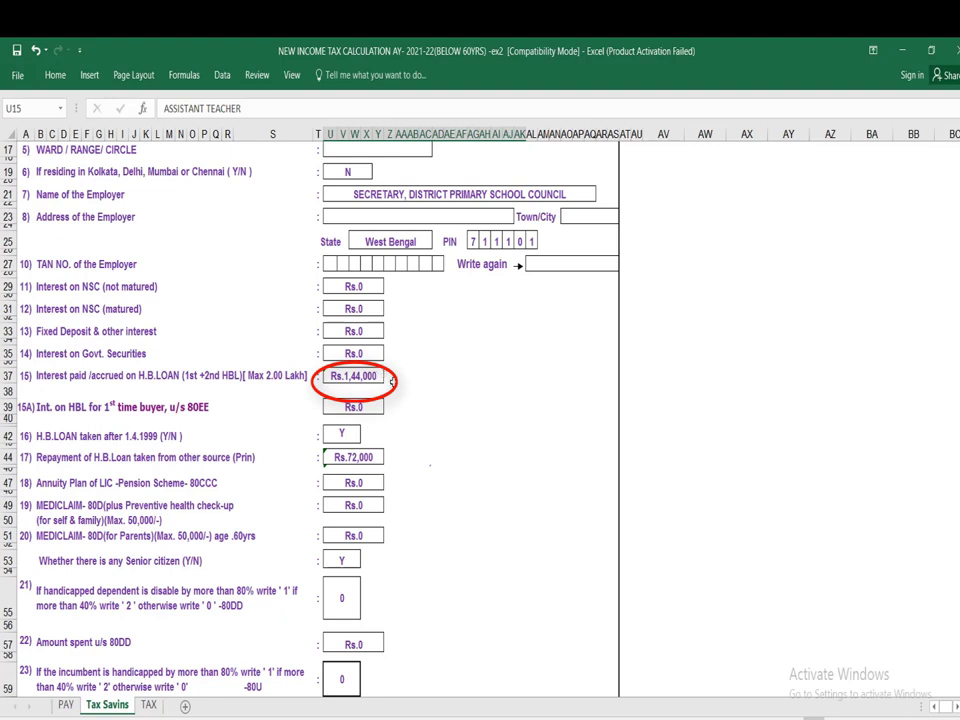
mouse_move(352, 448)
mouse_down()
mouse_move(391, 457)
mouse_move(342, 448)
mouse_up()
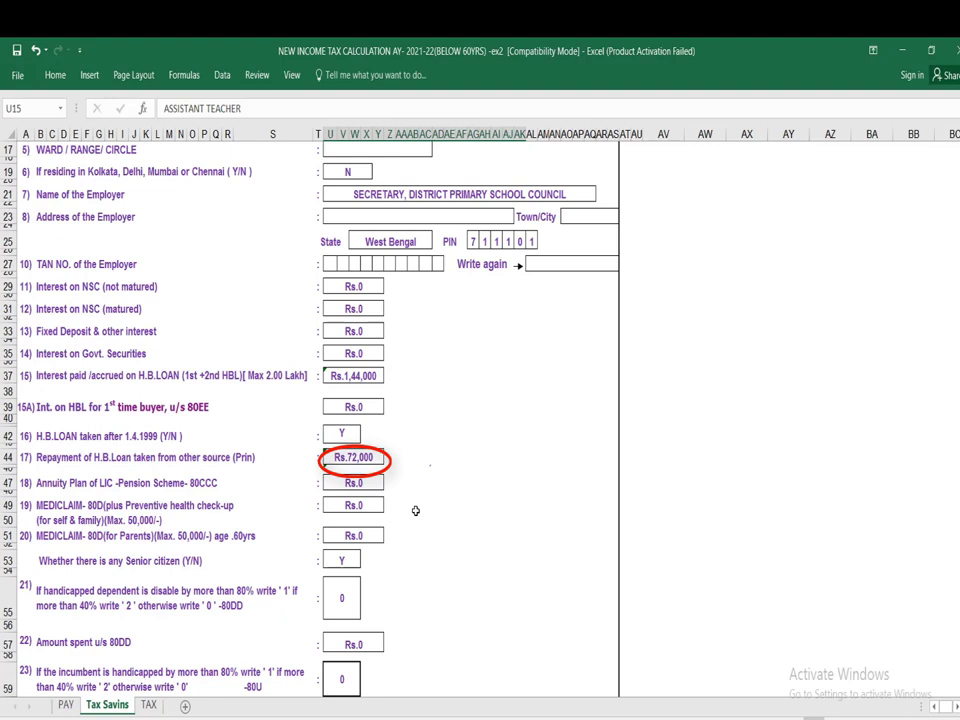
key(Escape)
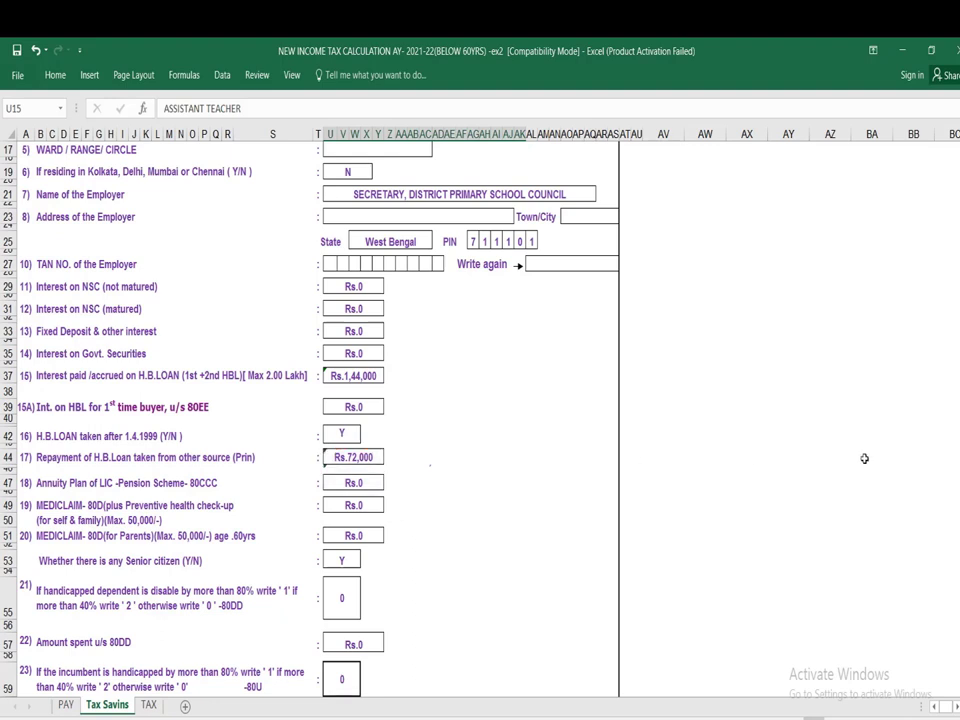
Review the remaining Tax Savings entries of the ex2 example, from PPF and LIC contributions to N.P.S employee's share and tuition fees.
scroll(400, 400, down, 3)
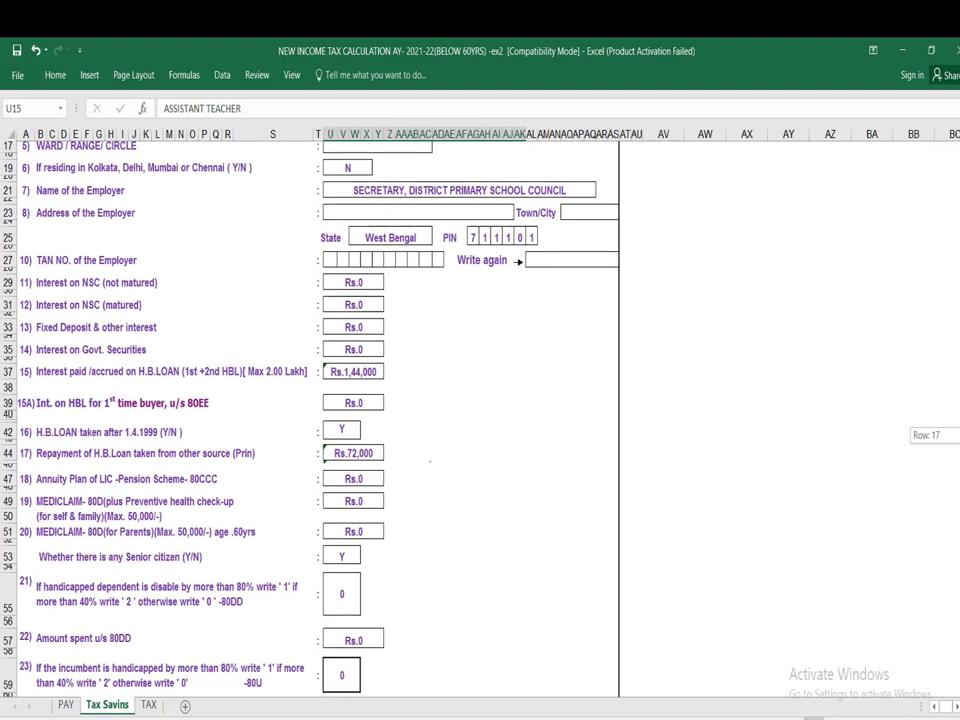
scroll(400, 400, down, 4)
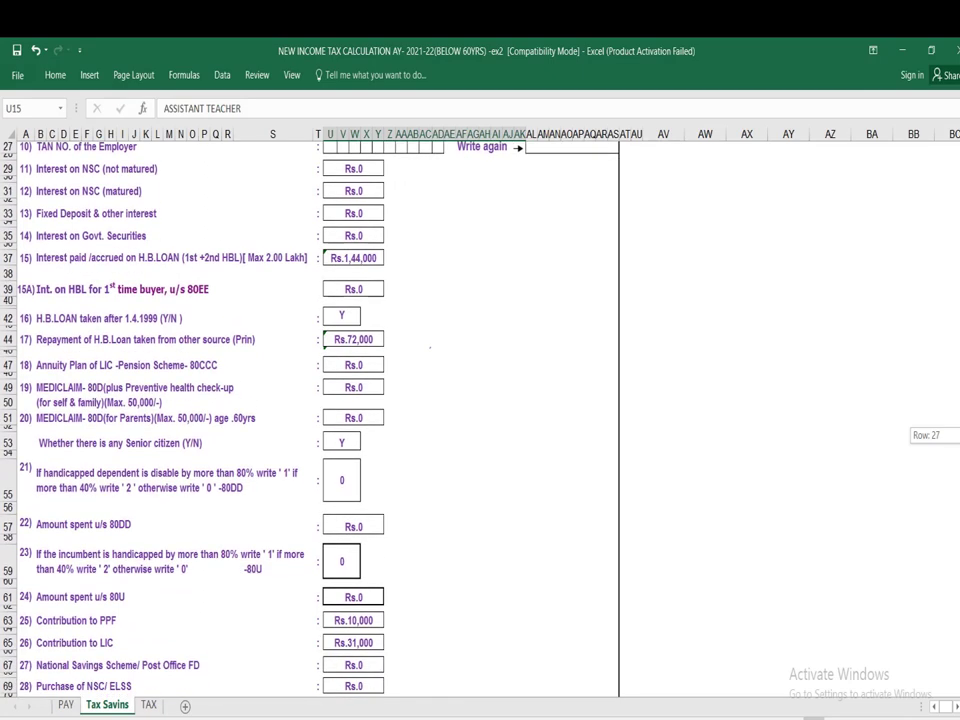
mouse_move(314, 529)
mouse_down()
mouse_move(314, 572)
mouse_move(314, 529)
mouse_up()
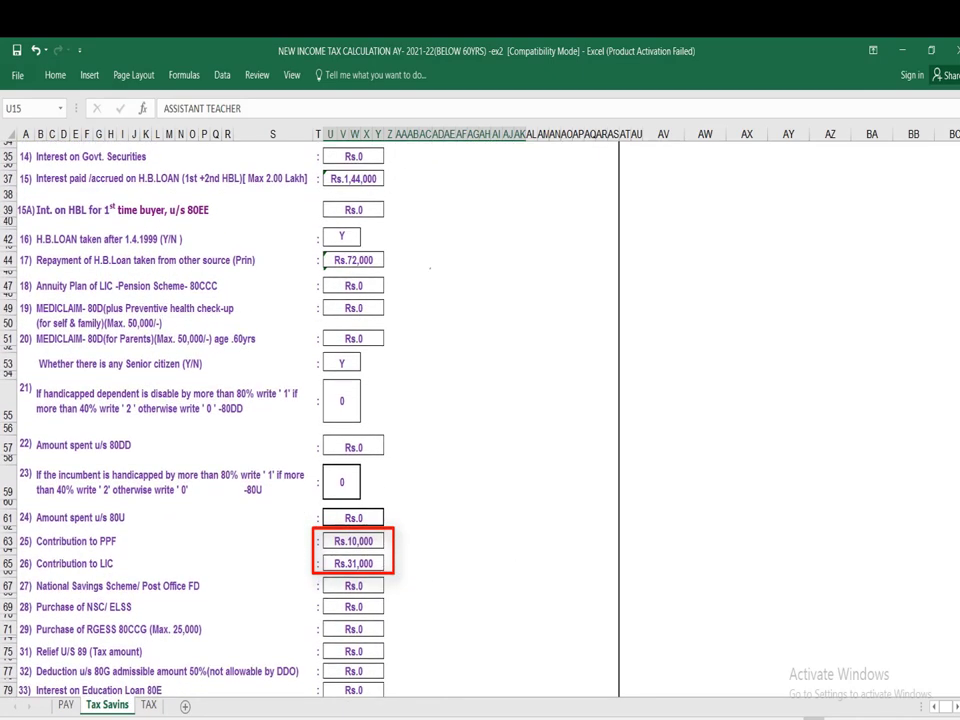
scroll(480, 400, down, 2)
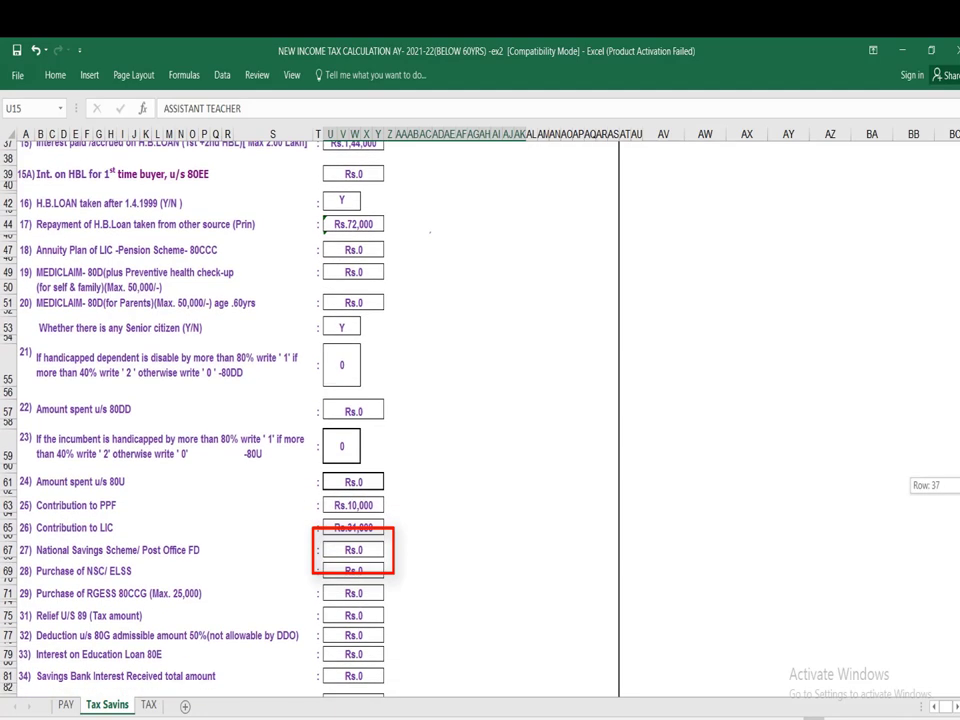
scroll(957, 563, down, 3)
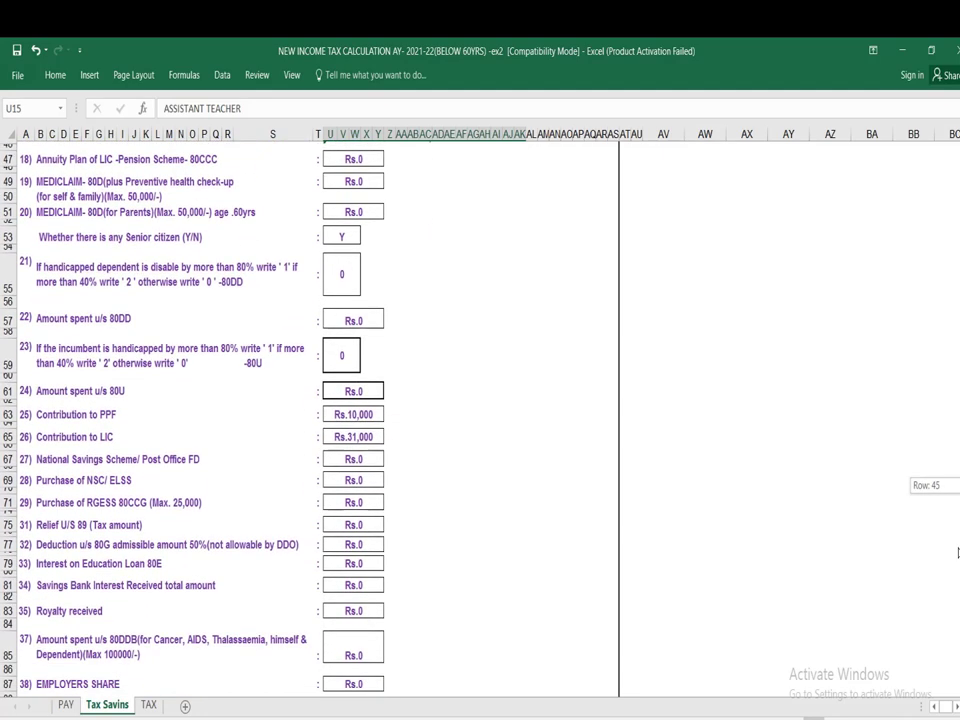
drag(957, 563, 957, 617)
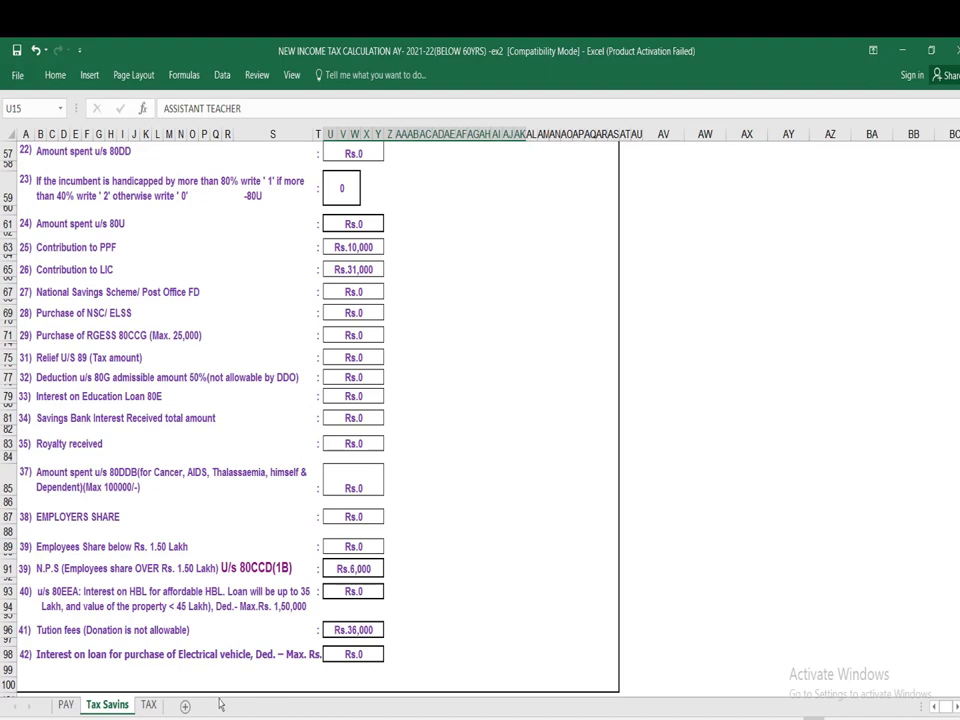
Examine the ex2 example's TAX sheet, from the Option-1 HRA exemption and deductions to the total tax liability under both options.
click(149, 705)
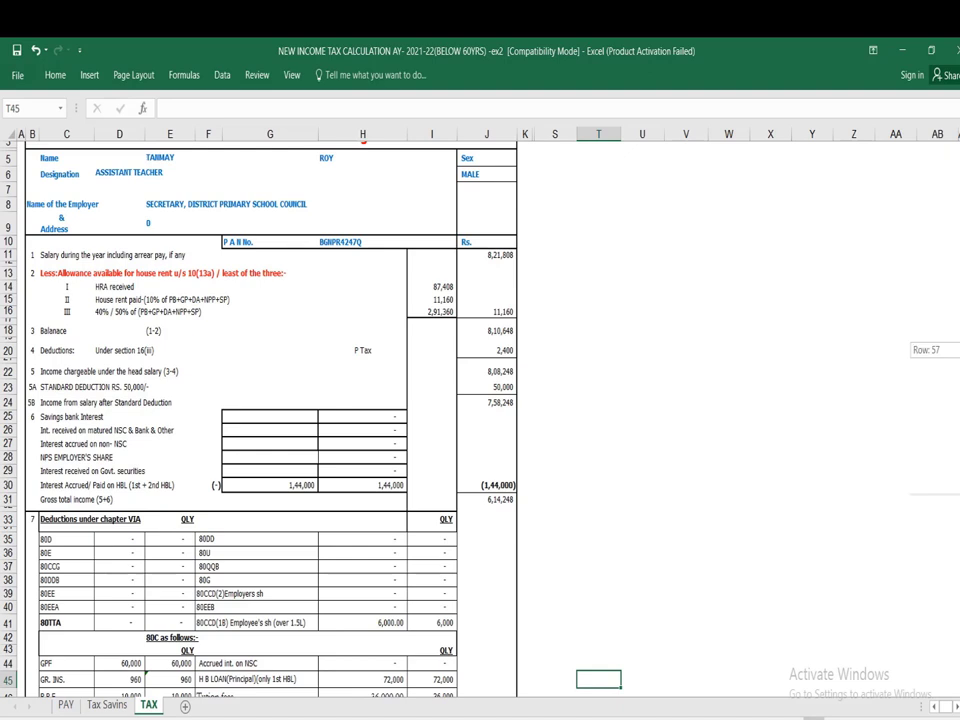
scroll(270, 400, up, 2)
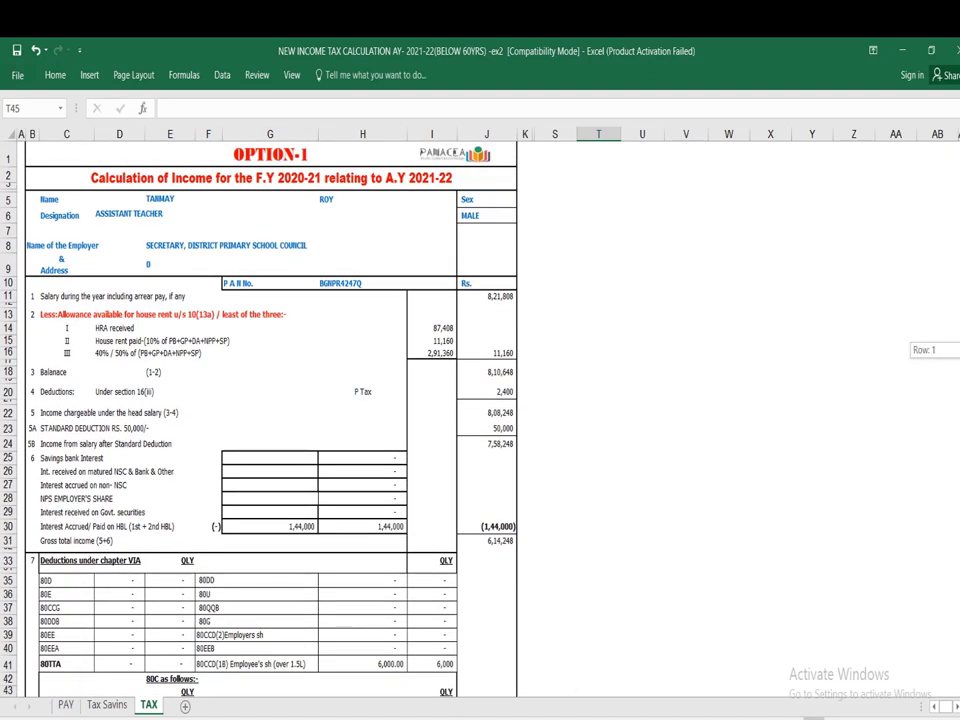
scroll(270, 400, down, 1)
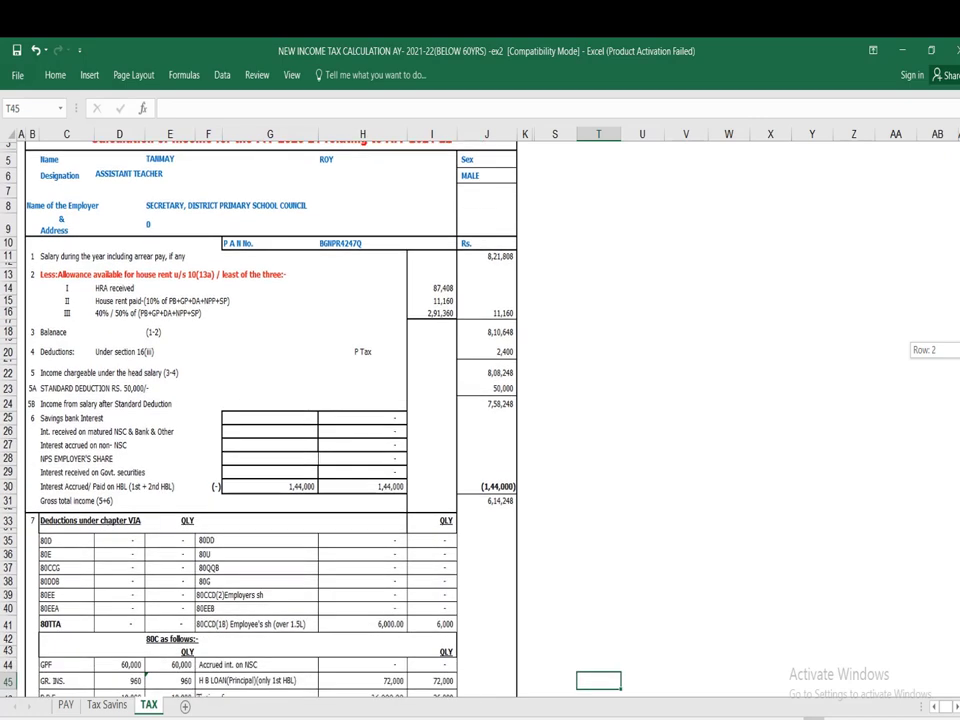
scroll(270, 400, down, 4)
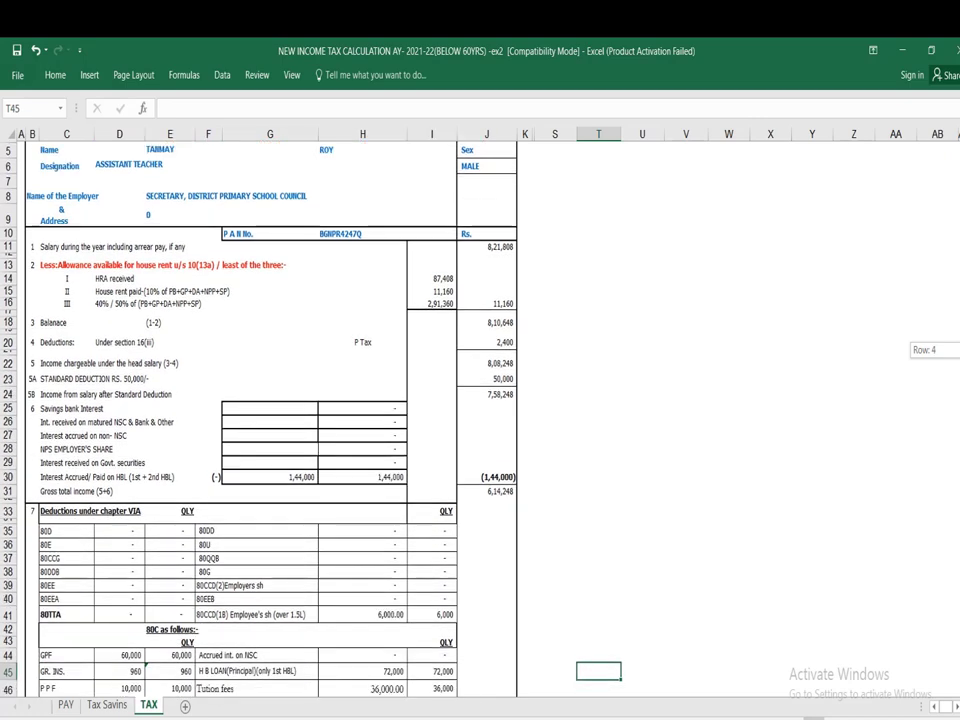
scroll(270, 400, down, 4)
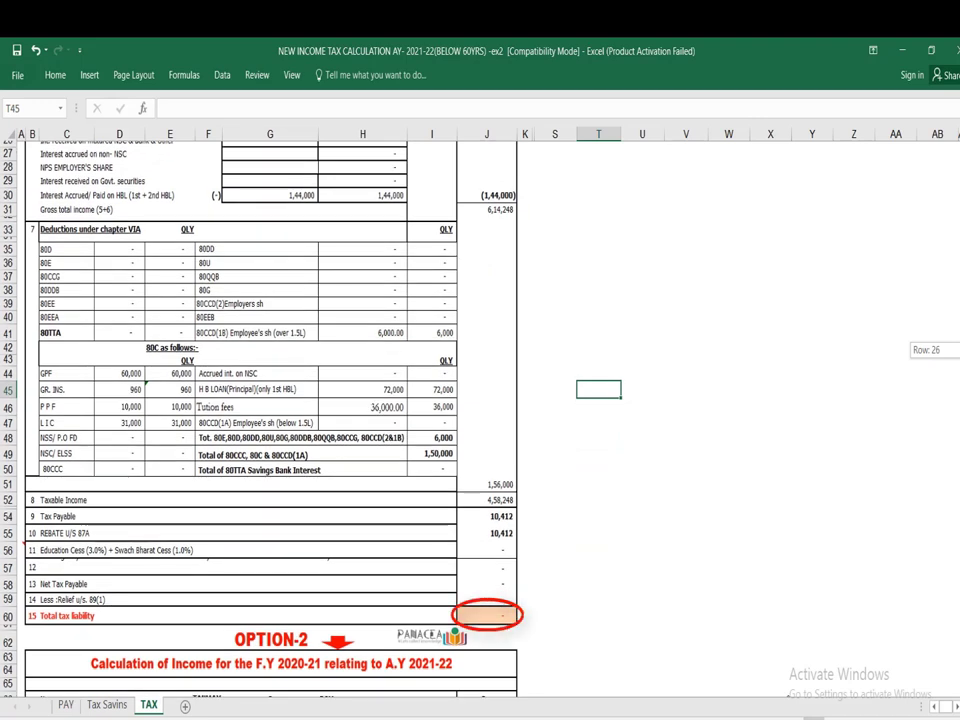
scroll(270, 400, down, 1)
scroll(360, 400, down, 6)
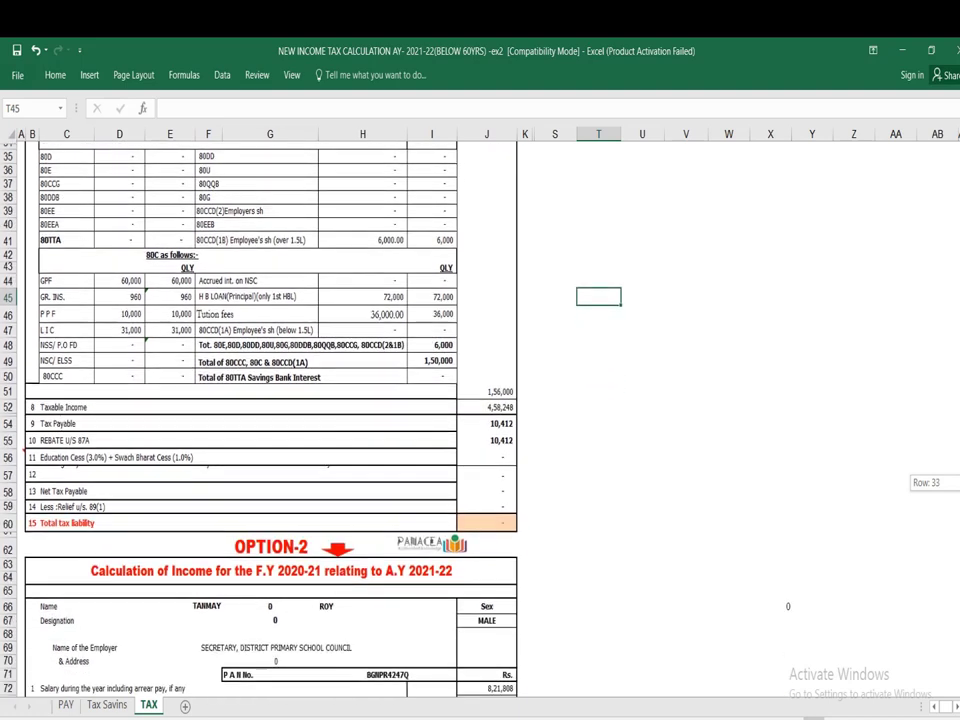
scroll(270, 400, down, 4)
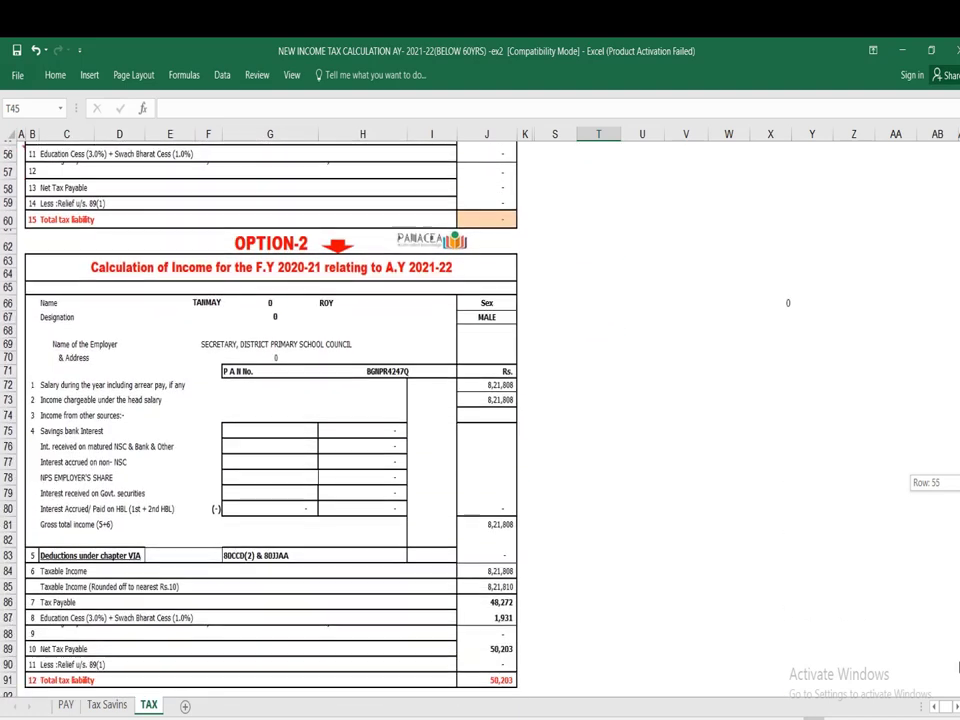